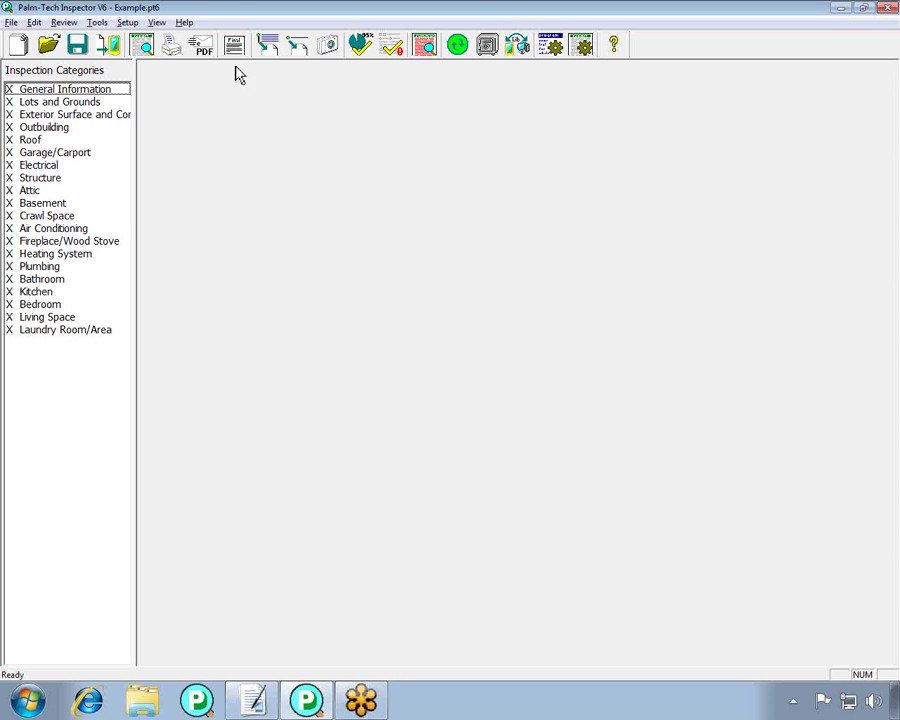
Add a new category 'Inspection Agreement' without line numbers and ratings.
{"action": "left_click", "coordinate": [96, 23]}
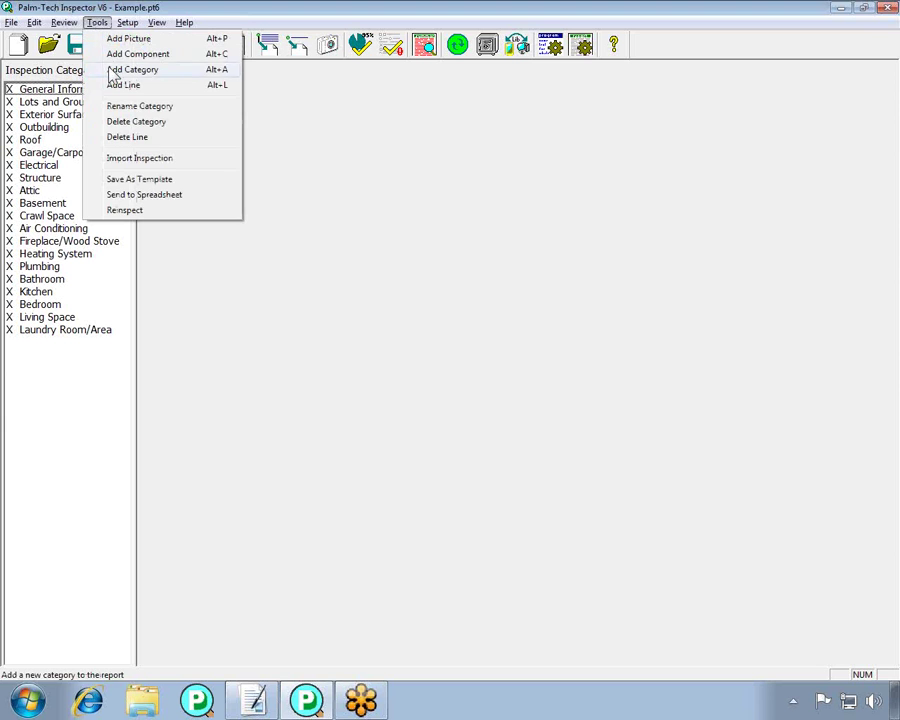
{"action": "left_click", "coordinate": [113, 70]}
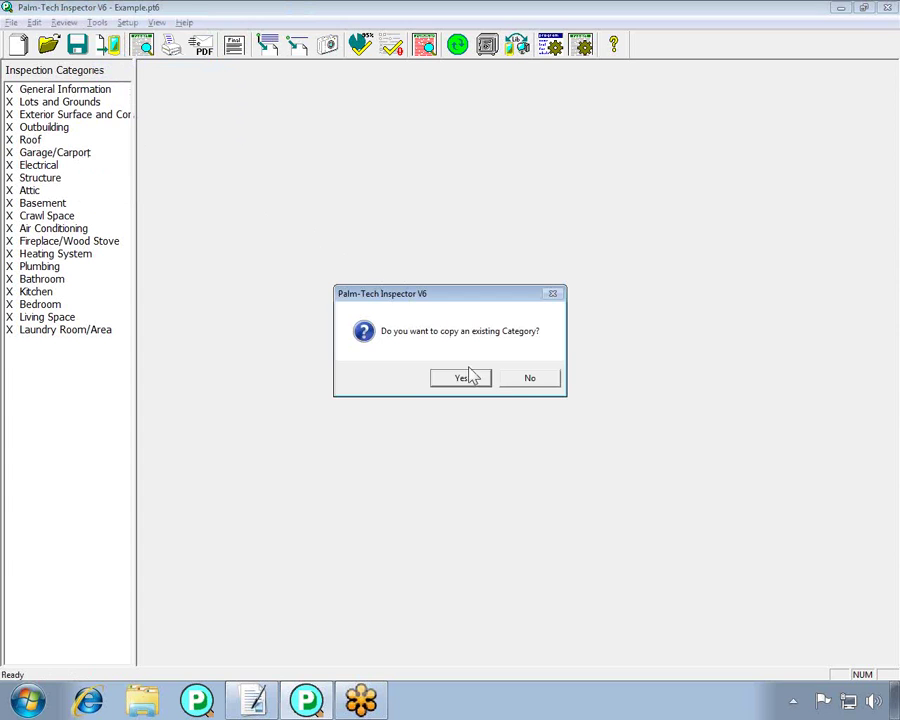
{"action": "left_click", "coordinate": [529, 380]}
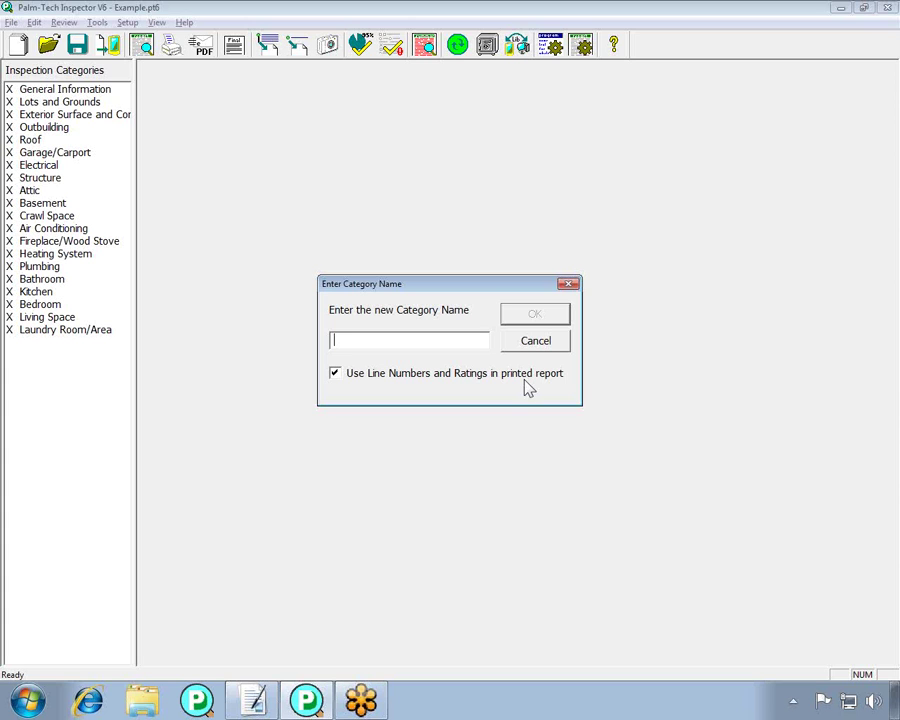
{"action": "type", "text": "Inspection Agreement"}
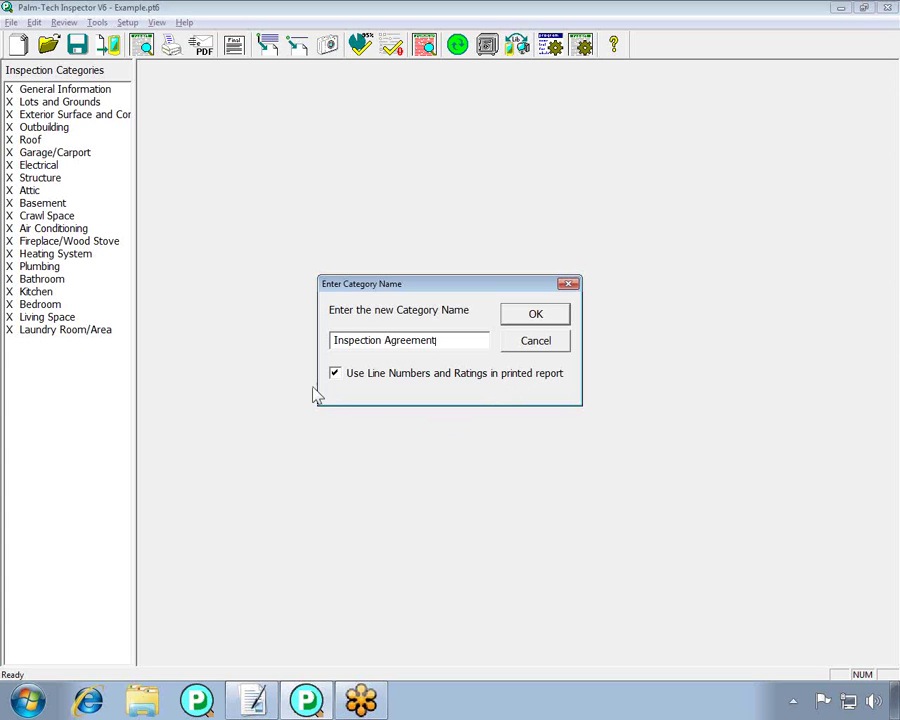
{"action": "left_click", "coordinate": [335, 374]}
{"action": "left_click", "coordinate": [532, 315]}
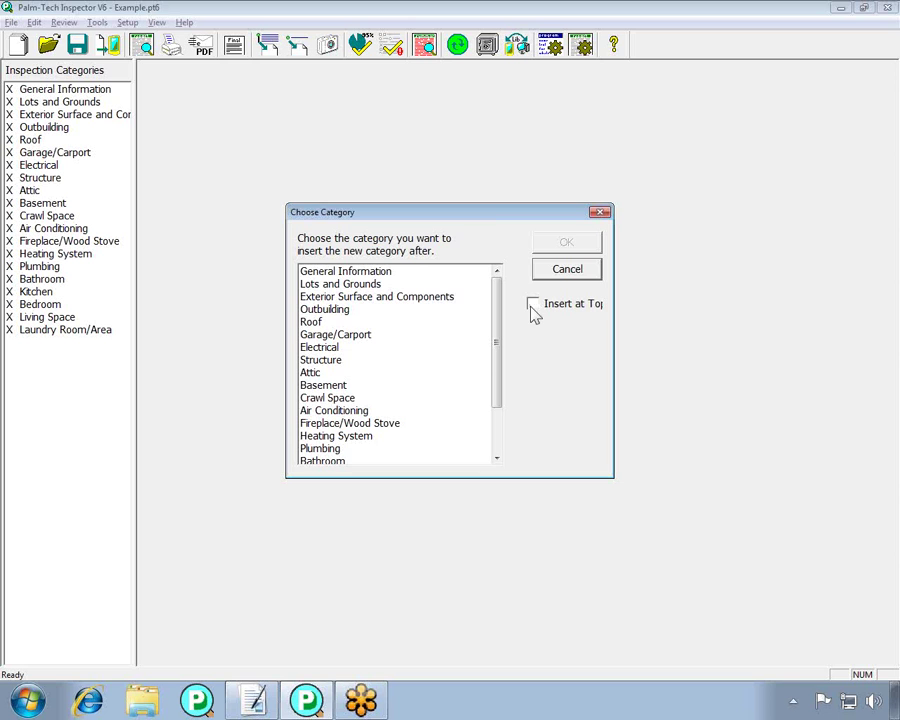
Insert the Inspection Agreement category at the top of the list and view its page.
{"action": "left_click", "coordinate": [534, 309]}
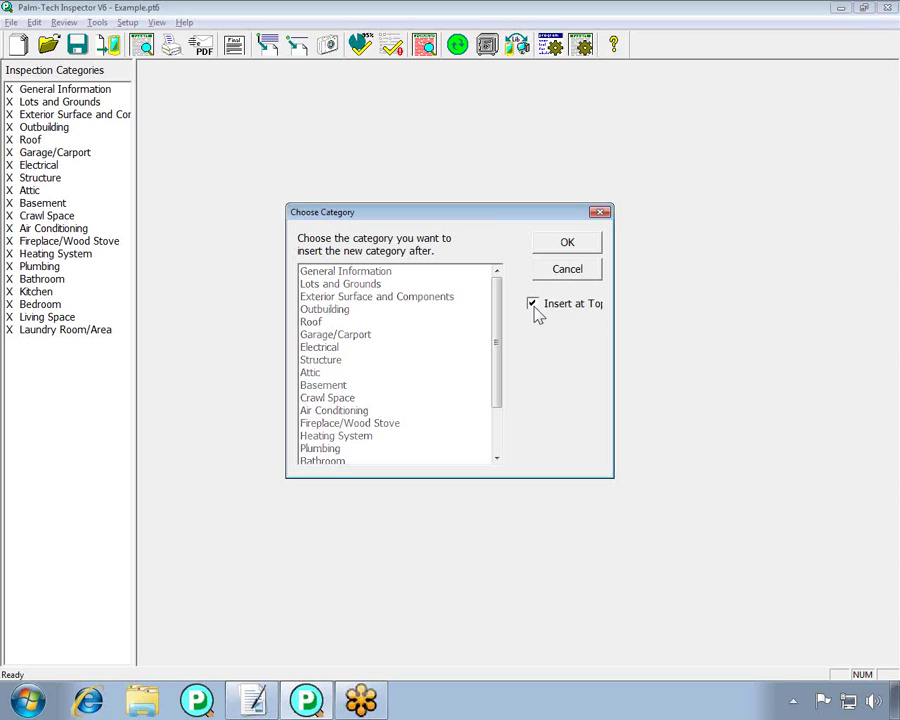
{"action": "left_click", "coordinate": [567, 243]}
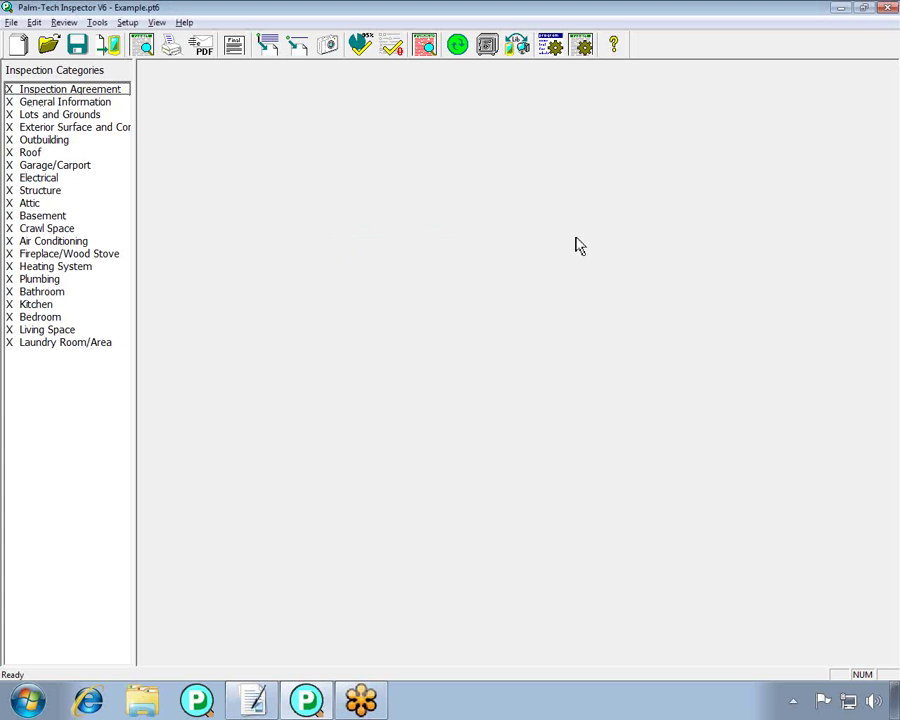
{"action": "left_click", "coordinate": [92, 92]}
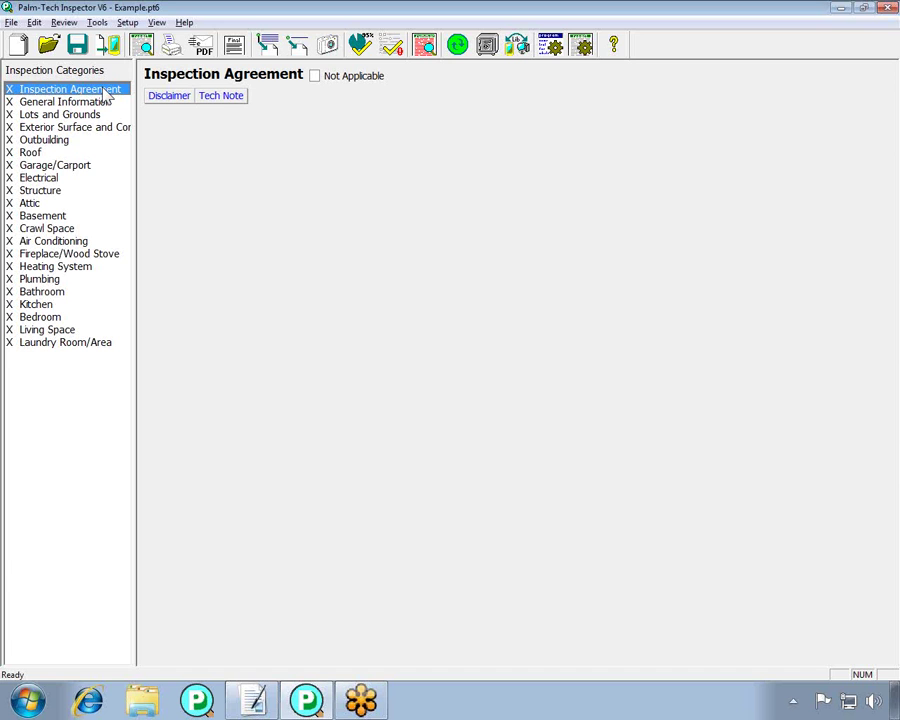
Add the Inspection Agreement component to the category and edit its agreement text.
{"action": "left_click", "coordinate": [97, 22]}
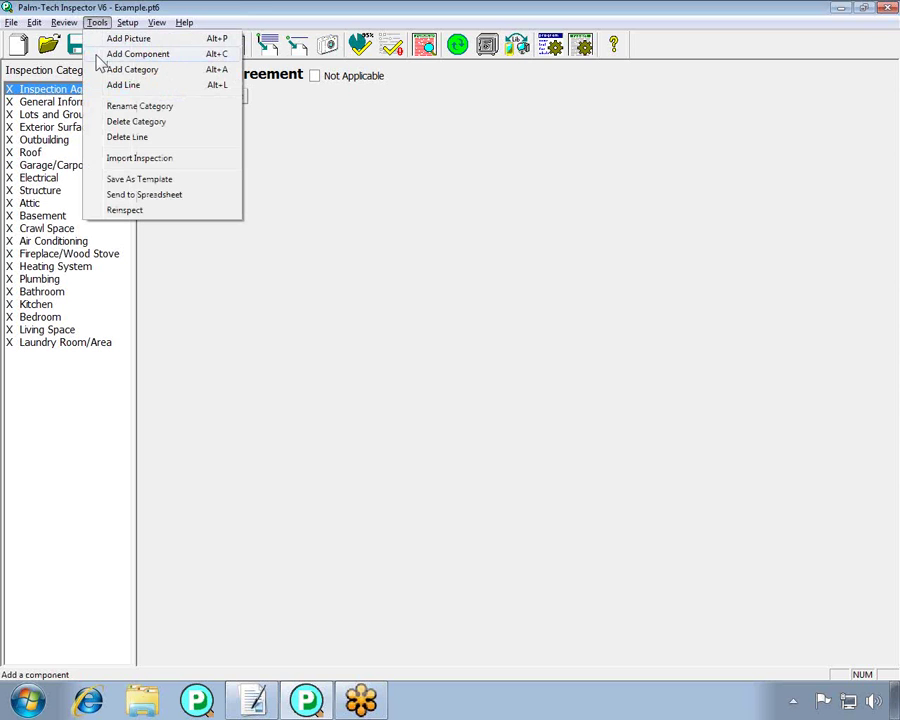
{"action": "left_click", "coordinate": [99, 57]}
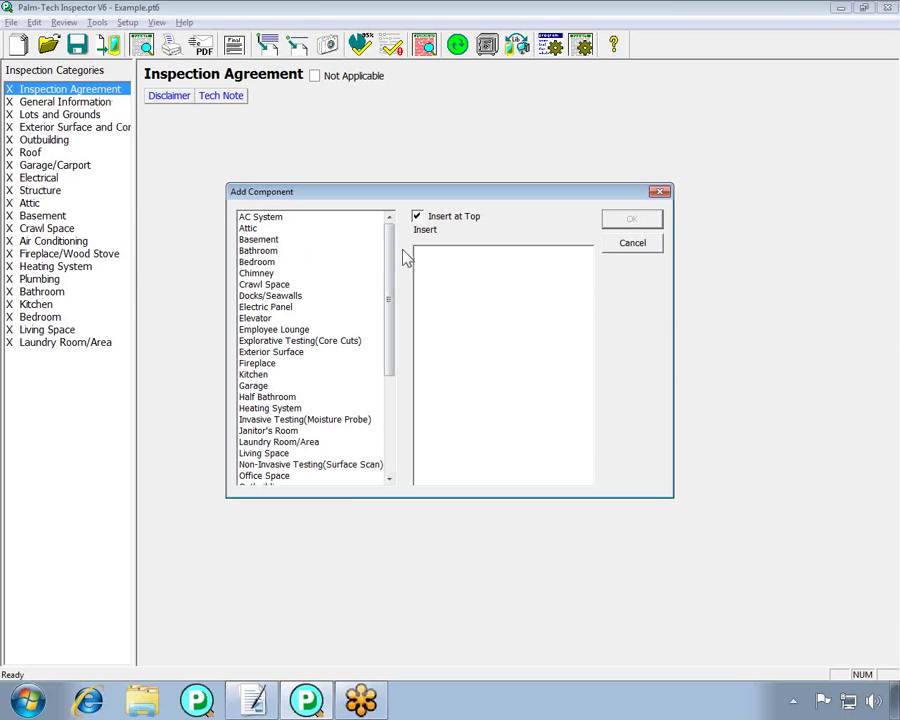
{"action": "left_click_drag", "start_coordinate": [395, 249], "coordinate": [392, 366]}
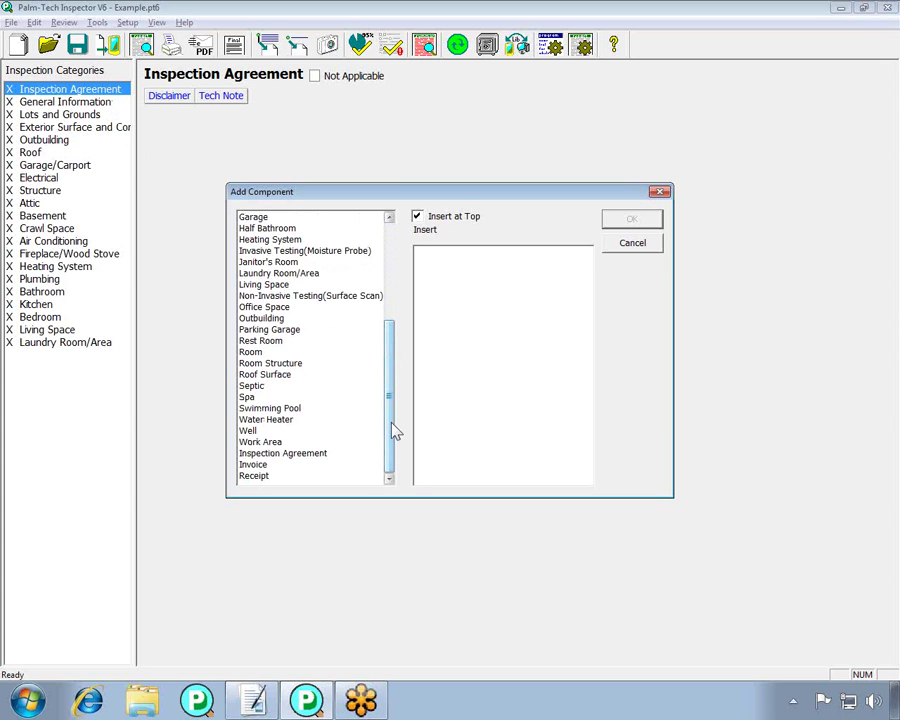
{"action": "left_click", "coordinate": [302, 455]}
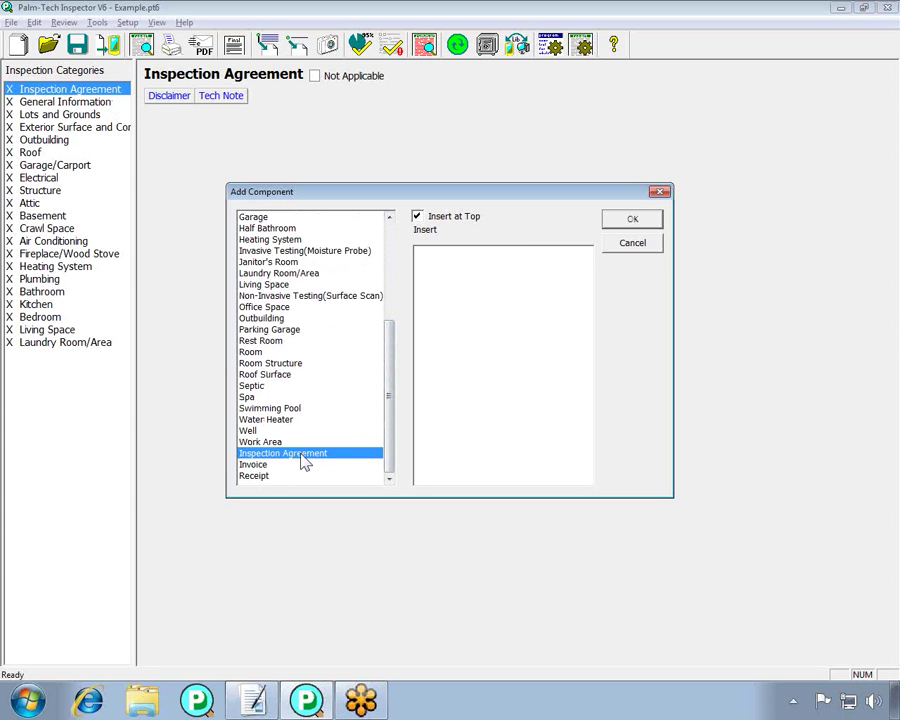
{"action": "left_click", "coordinate": [647, 222]}
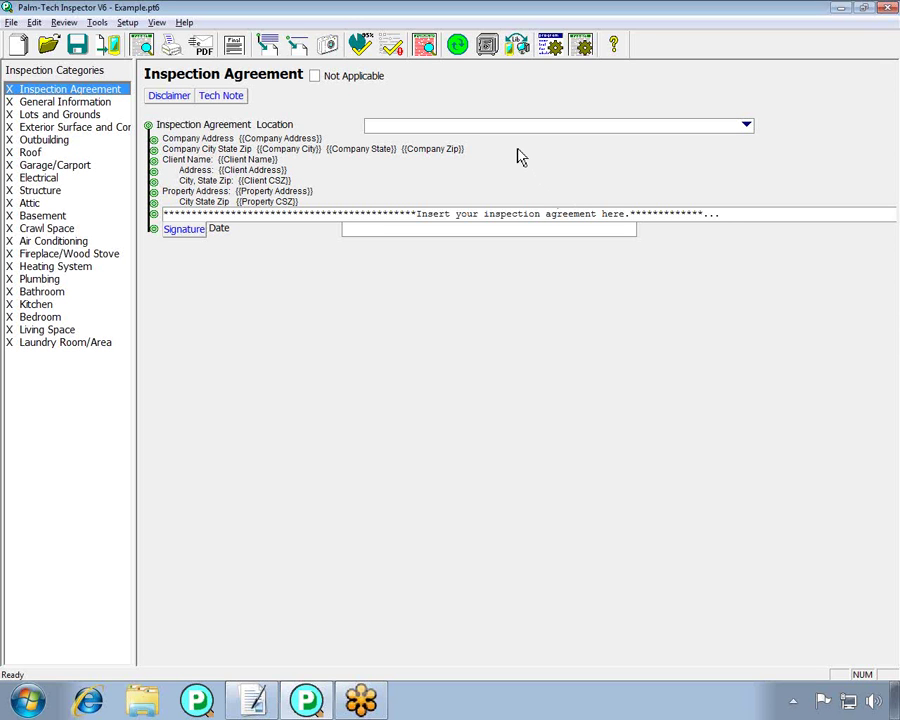
{"action": "double_click", "coordinate": [465, 216]}
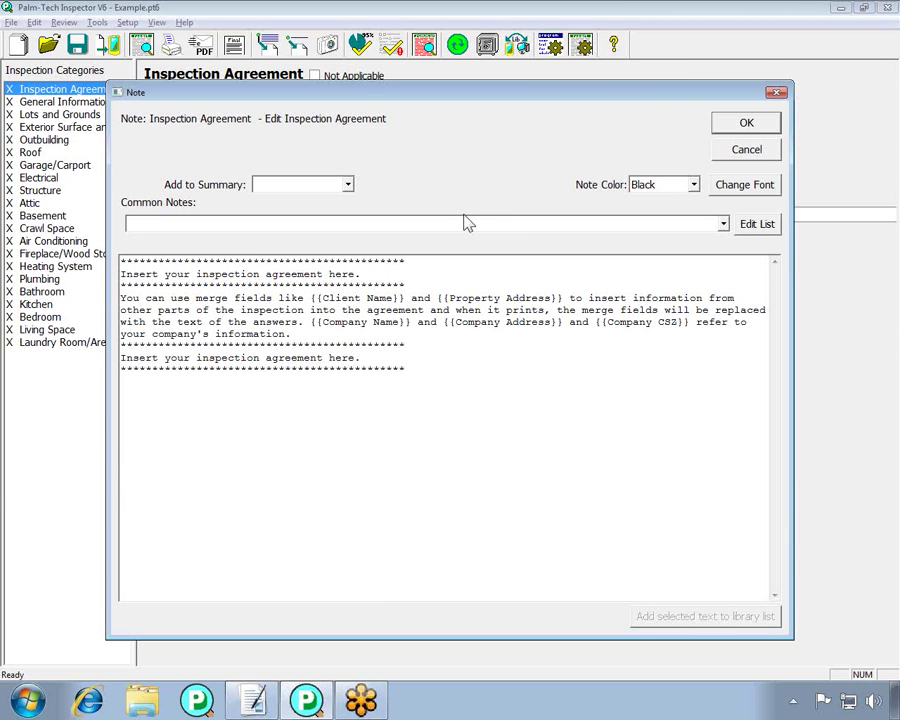
Replace the placeholder agreement text with the line 'Inspection Agreement here'.
{"action": "left_click_drag", "start_coordinate": [404, 368], "coordinate": [122, 260]}
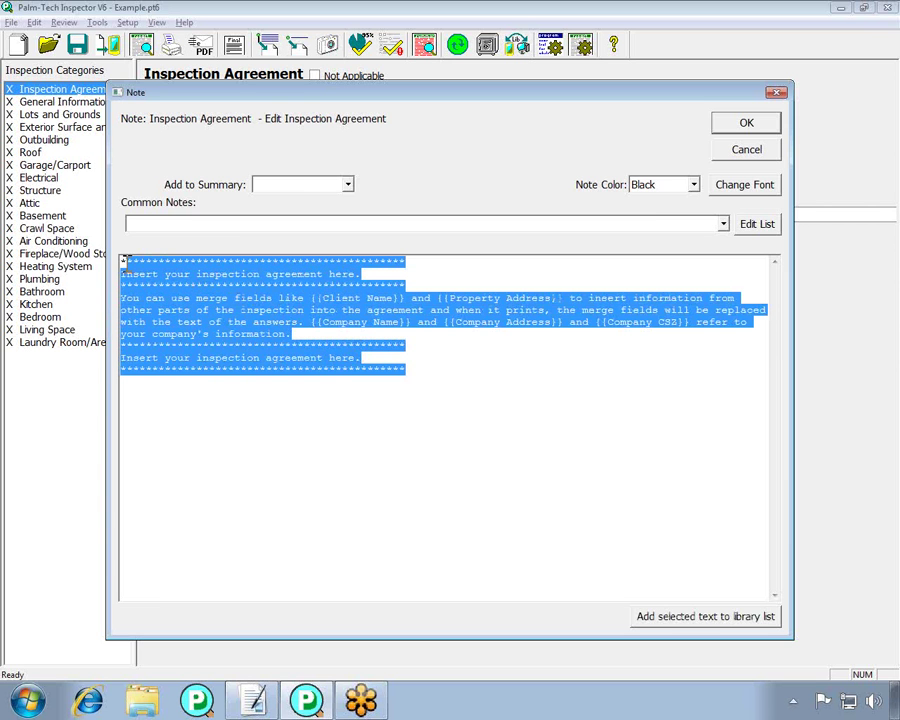
{"action": "right_click", "coordinate": [220, 290]}
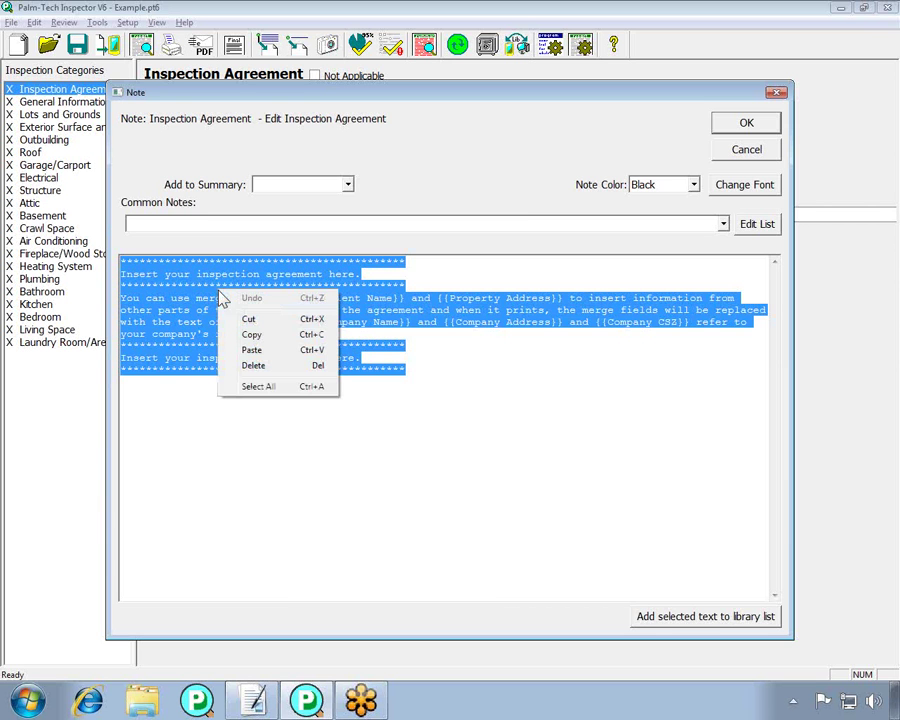
{"action": "left_click", "coordinate": [252, 366]}
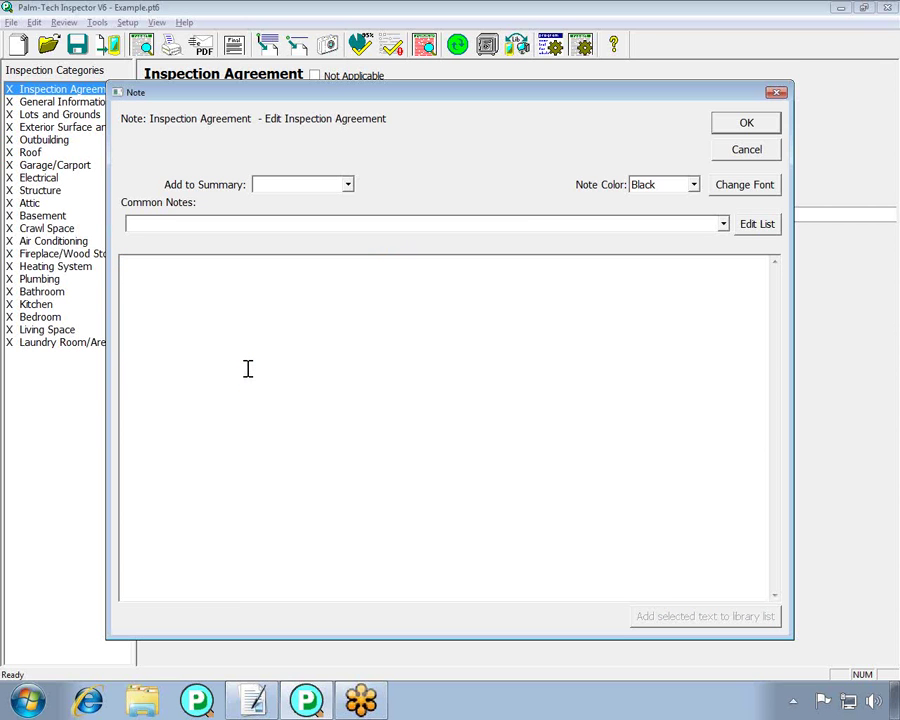
{"action": "type", "text": "Inspection Agreement here"}
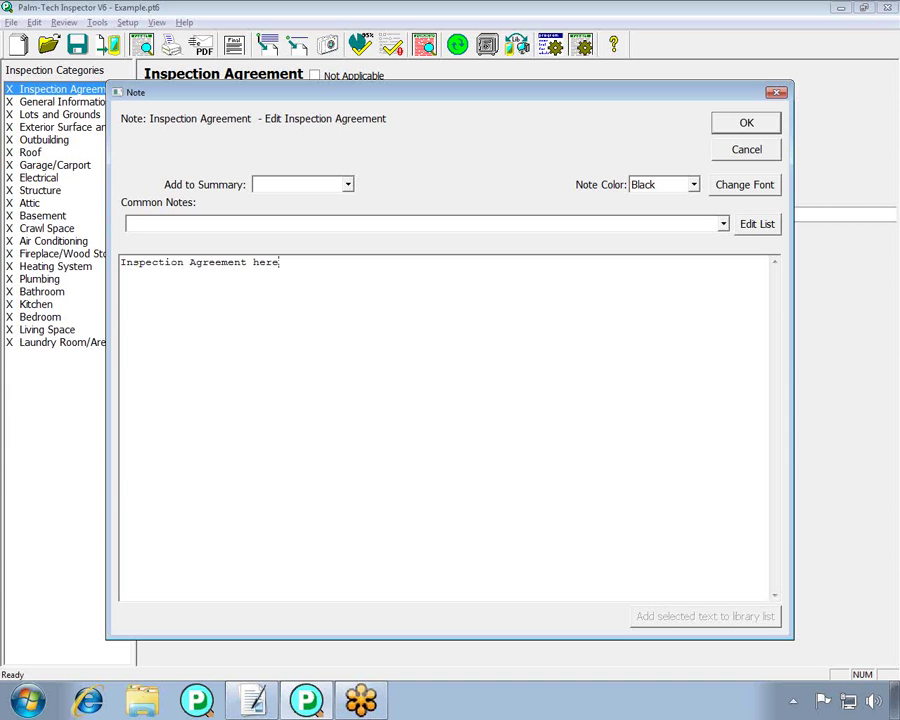
{"action": "left_click_drag", "start_coordinate": [291, 261], "coordinate": [124, 287]}
Copy the first three agreement paragraphs from the Works document, then return to Palm-Tech.
{"action": "left_click", "coordinate": [255, 700]}
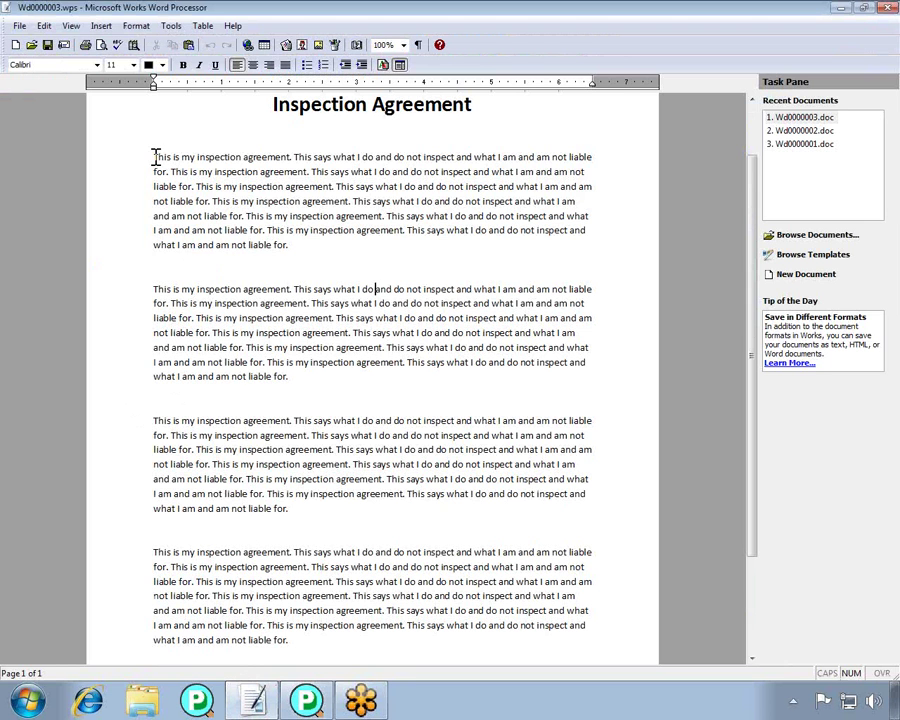
{"action": "left_click_drag", "start_coordinate": [155, 157], "coordinate": [345, 524]}
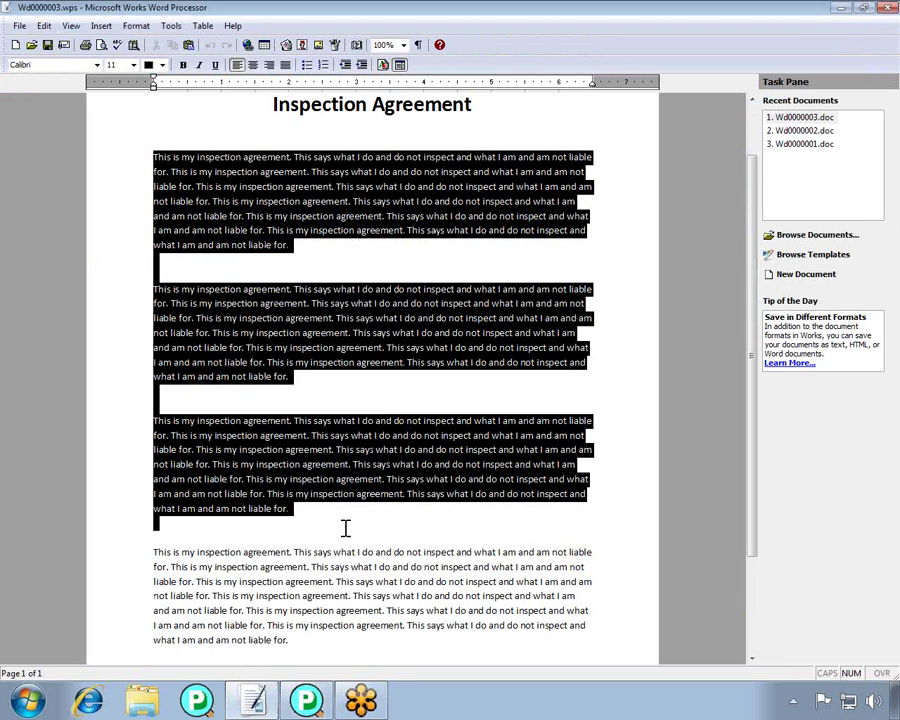
{"action": "right_click", "coordinate": [355, 327]}
{"action": "left_click", "coordinate": [377, 370]}
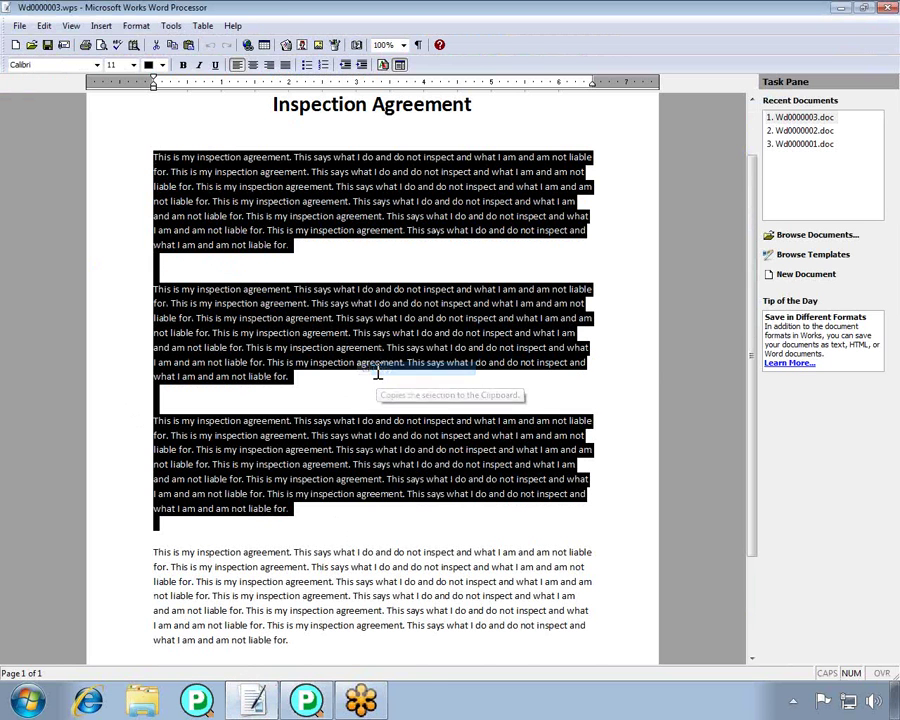
{"action": "left_click", "coordinate": [307, 700]}
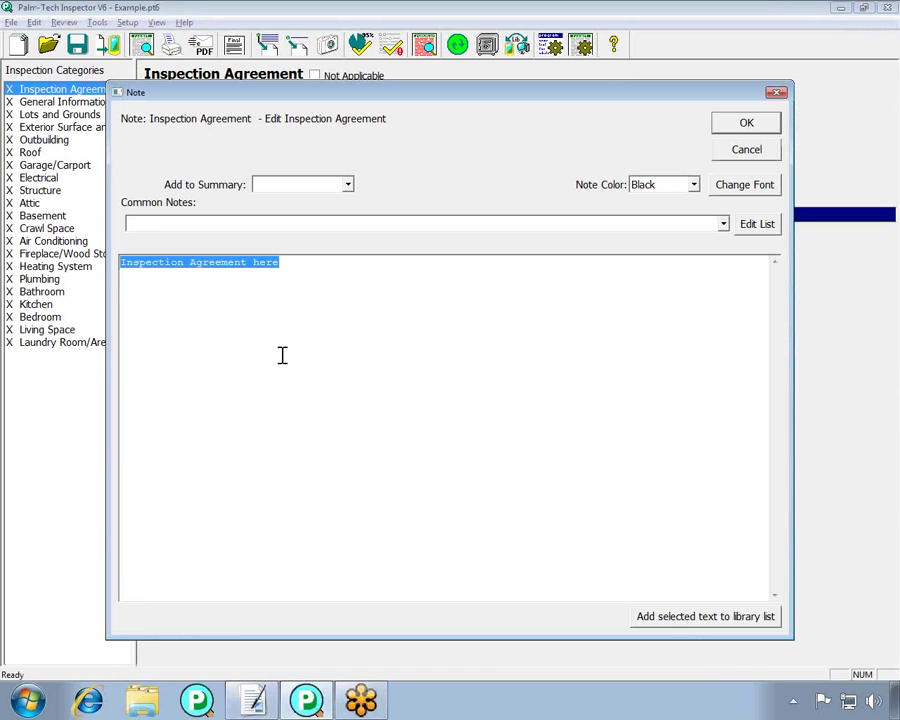
Paste the three agreement paragraphs into the note and save it.
{"action": "right_click", "coordinate": [304, 265]}
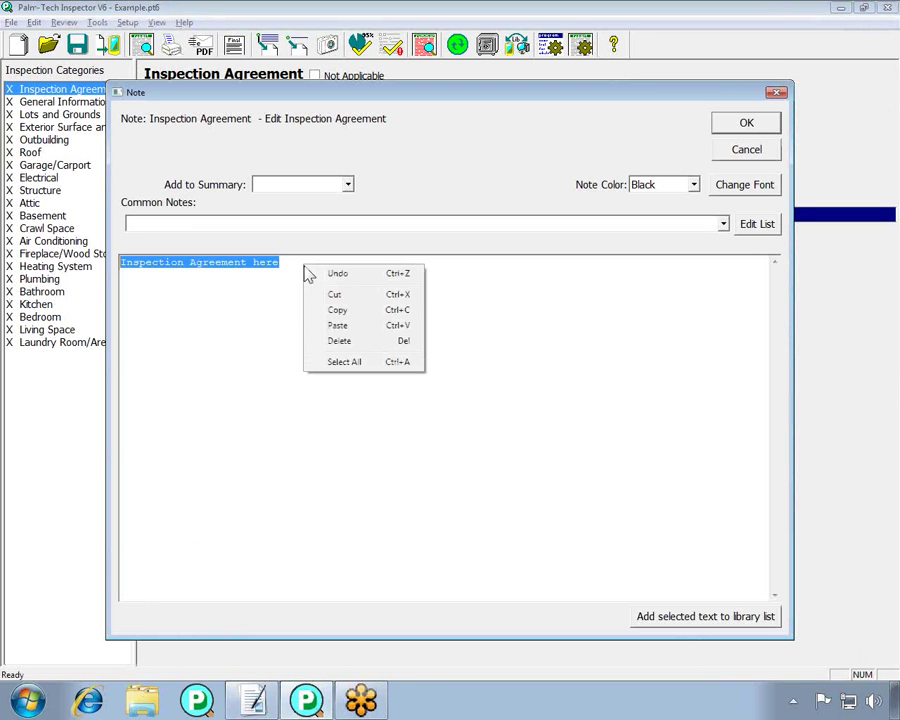
{"action": "left_click", "coordinate": [330, 325]}
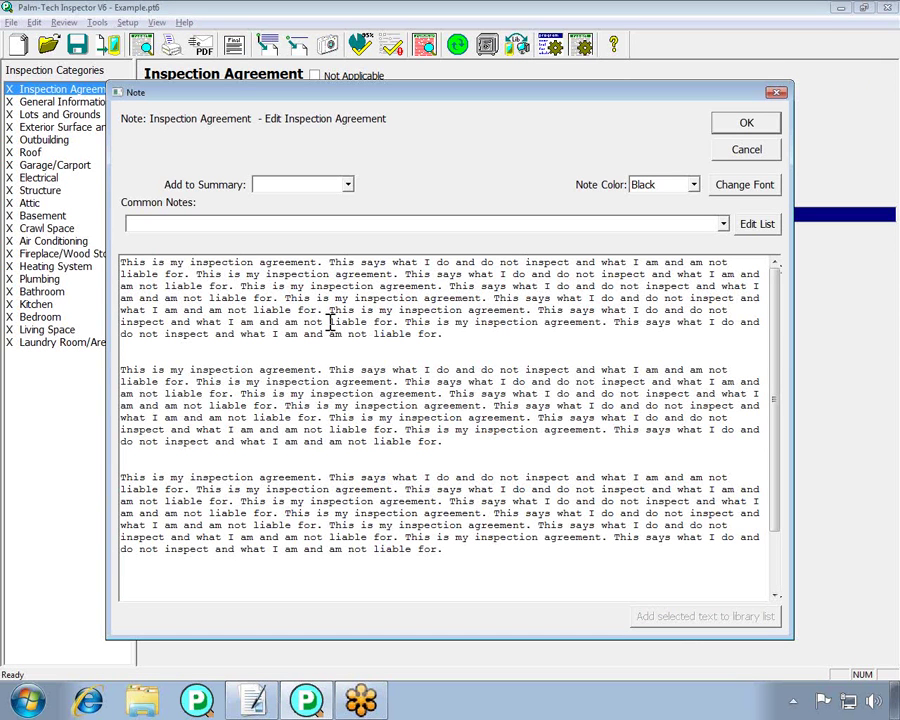
{"action": "left_click", "coordinate": [745, 121]}
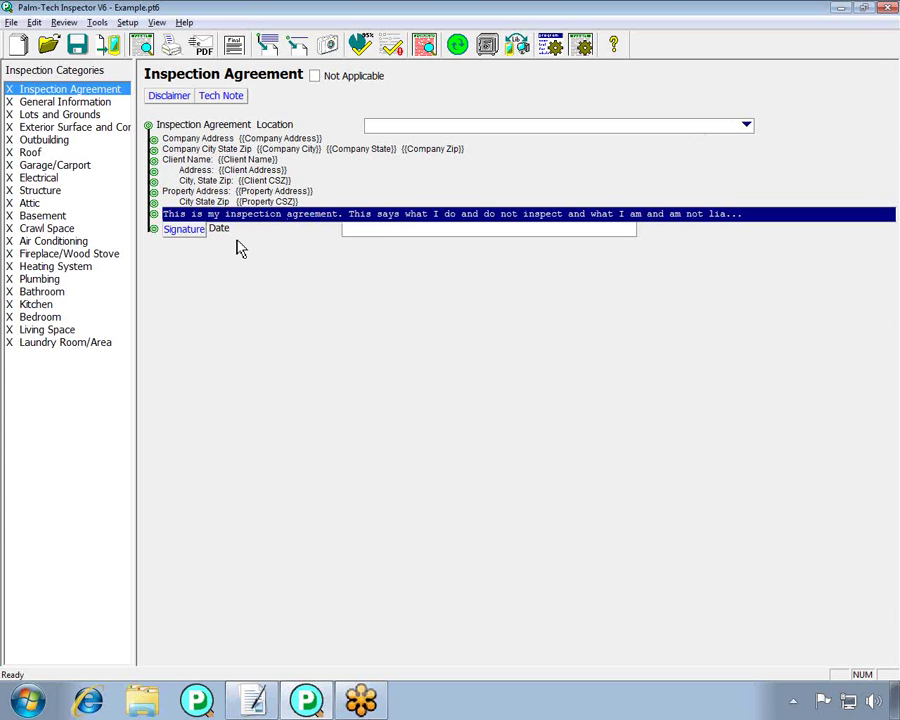
Draw and accept an electronic signature on the agreement.
{"action": "left_click", "coordinate": [185, 229]}
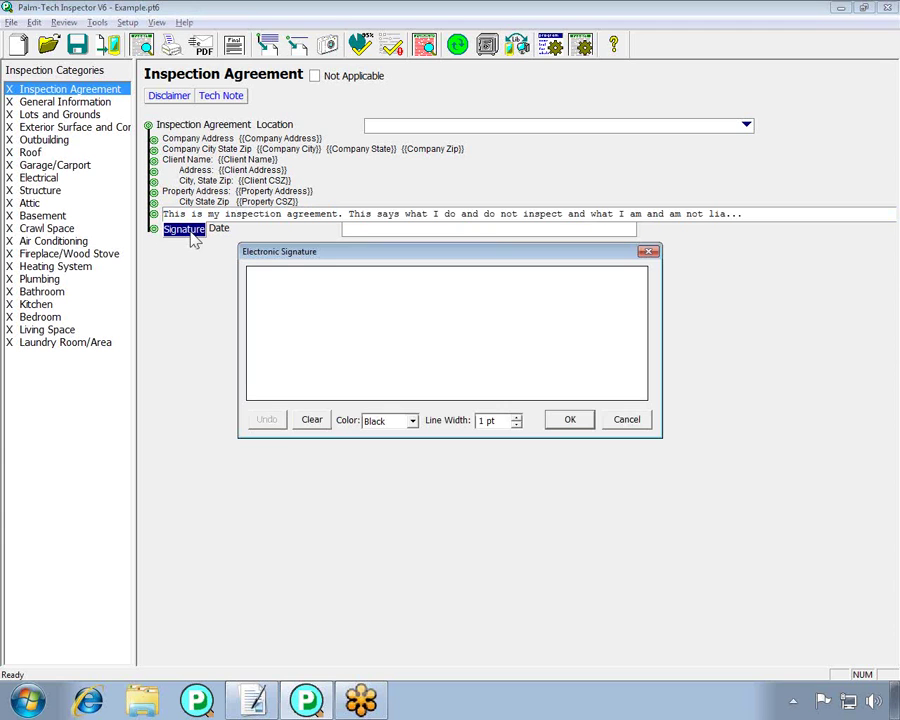
{"action": "mouse_move", "coordinate": [288, 322]}
{"action": "left_mouse_down"}
{"action": "mouse_move", "coordinate": [409, 330]}
{"action": "mouse_move", "coordinate": [472, 305]}
{"action": "mouse_move", "coordinate": [518, 321]}
{"action": "mouse_move", "coordinate": [593, 322]}
{"action": "left_mouse_up"}
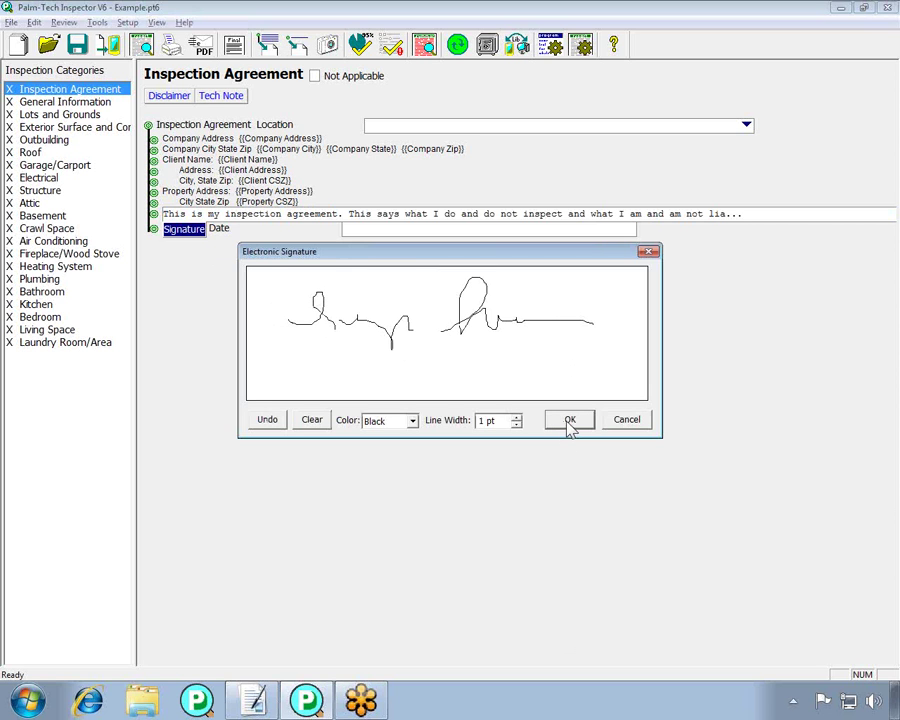
{"action": "left_click", "coordinate": [569, 422]}
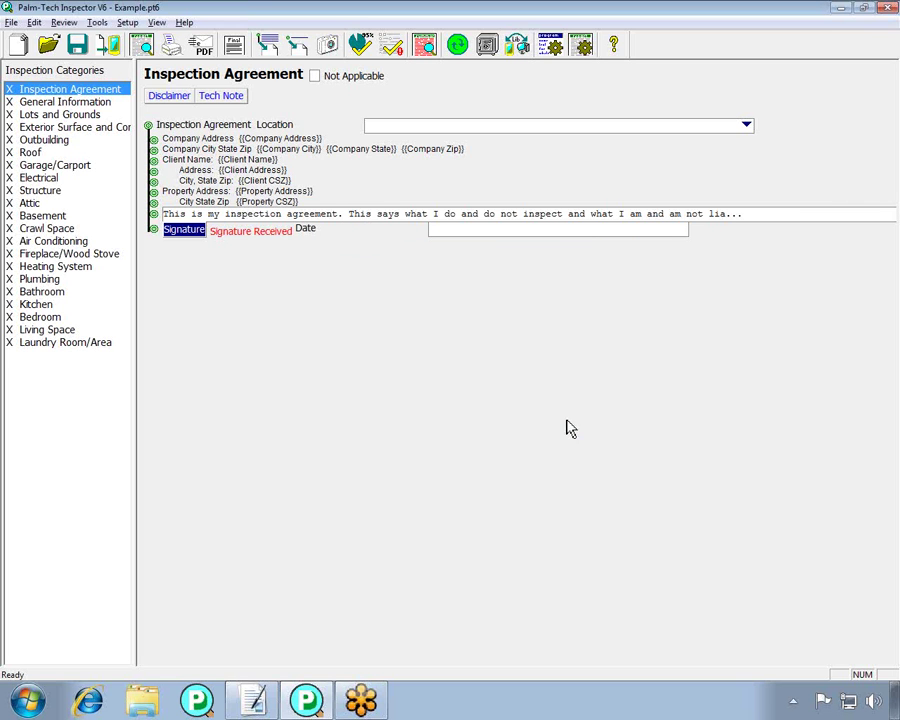
{"action": "left_click", "coordinate": [11, 22]}
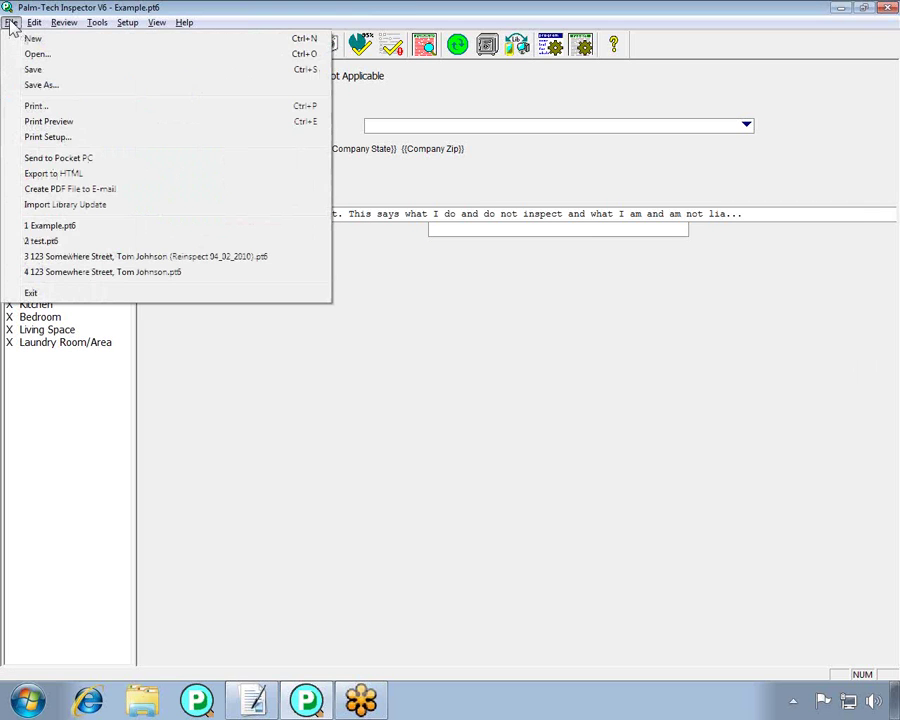
Preview the printed report and advance to the Inspection Agreement on page 2.
{"action": "left_click", "coordinate": [48, 121]}
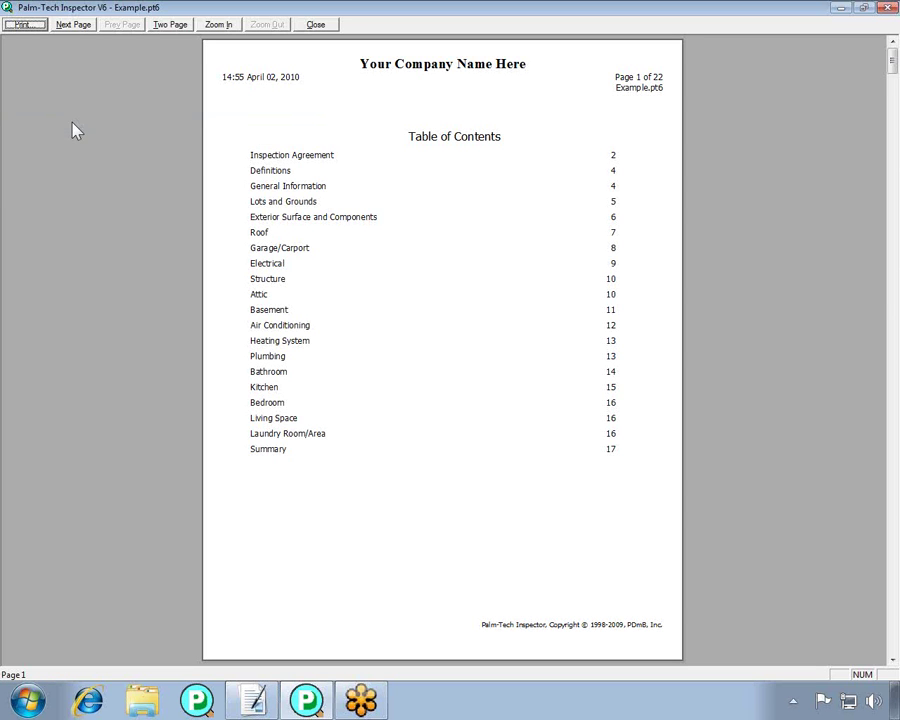
{"action": "left_click", "coordinate": [73, 24]}
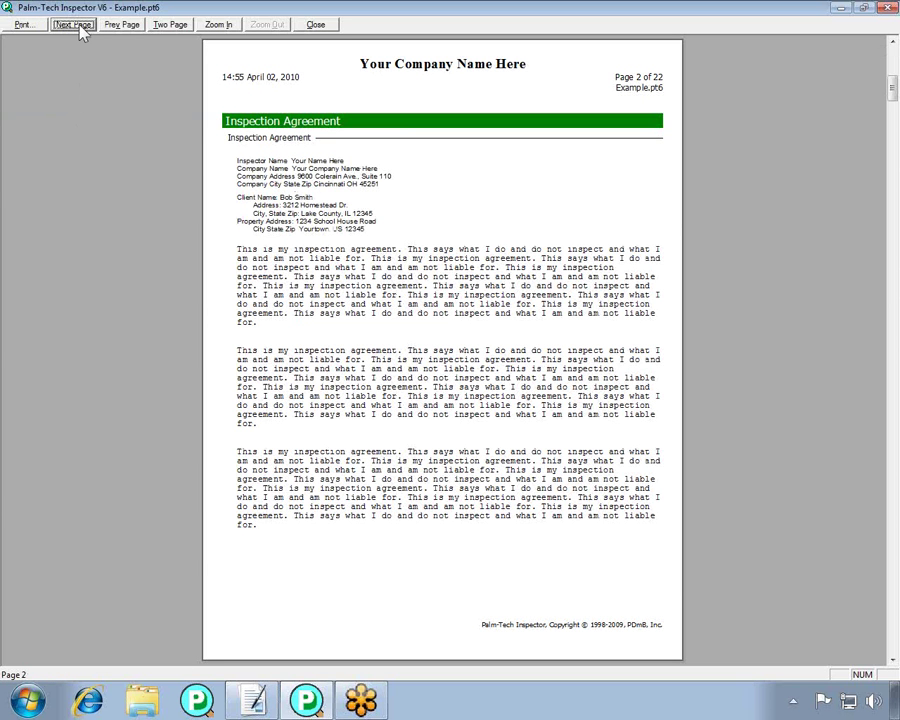